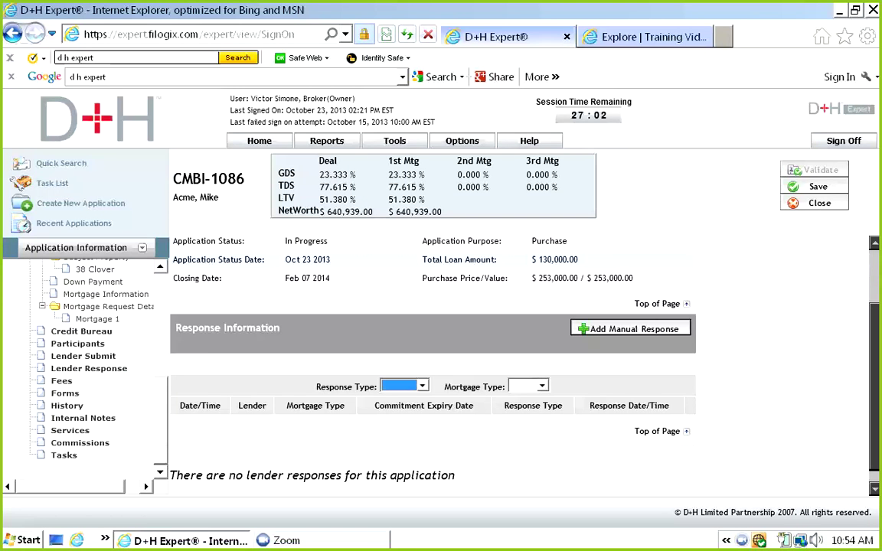
# Add a manual lender response for the 10/23/2013 11:53 AM -other- submission with the decision Approved.
pyautogui.scroll(-1, 473, 324)
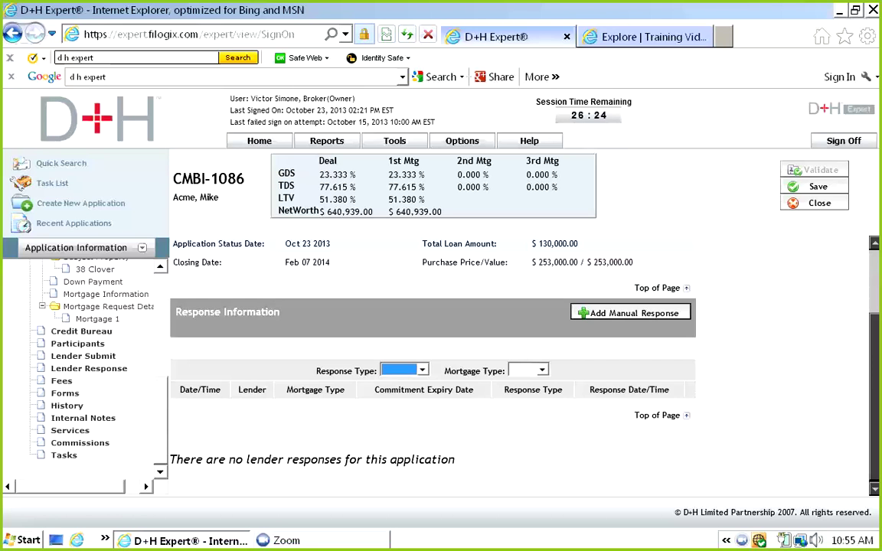
pyautogui.click(630, 312)
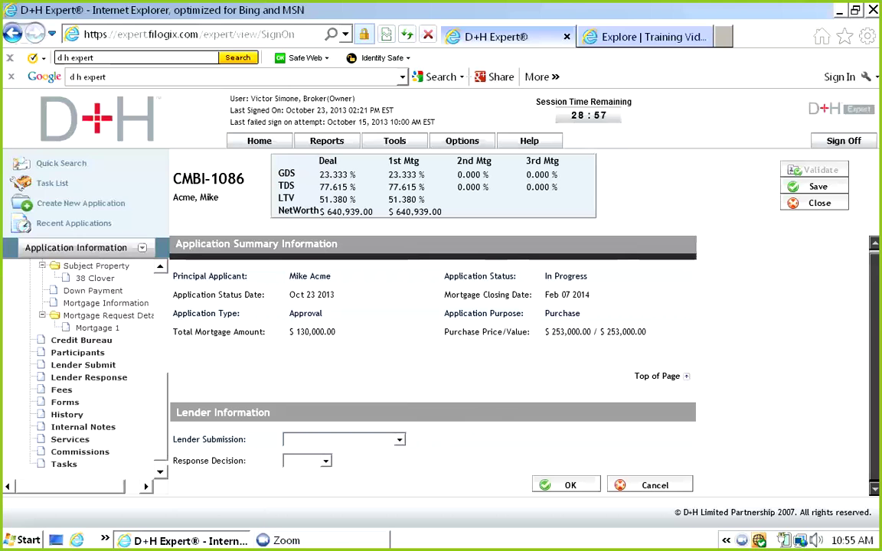
pyautogui.click(399, 440)
pyautogui.click(337, 464)
pyautogui.click(325, 461)
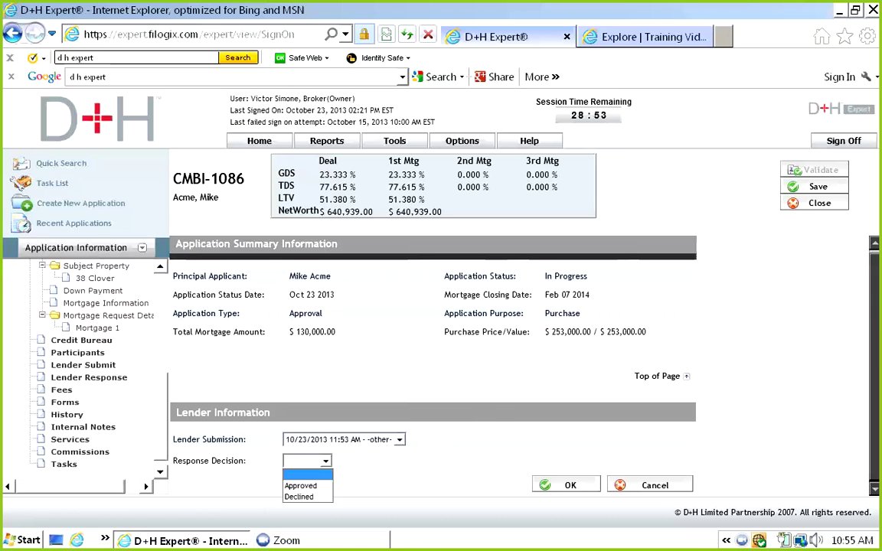
pyautogui.click(300, 482)
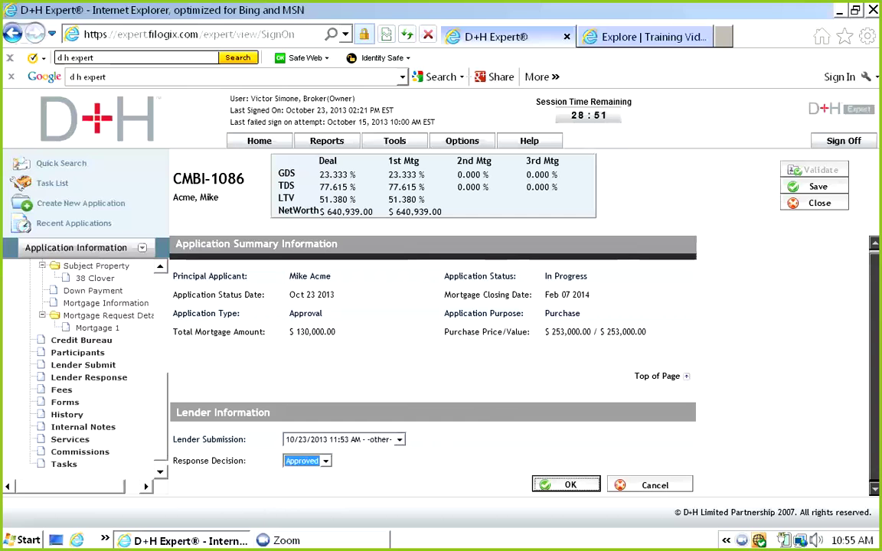
# Fill in the lender reference number and the underwriter contact's first name, last name and telephone number.
pyautogui.scroll(-4, 432, 368)
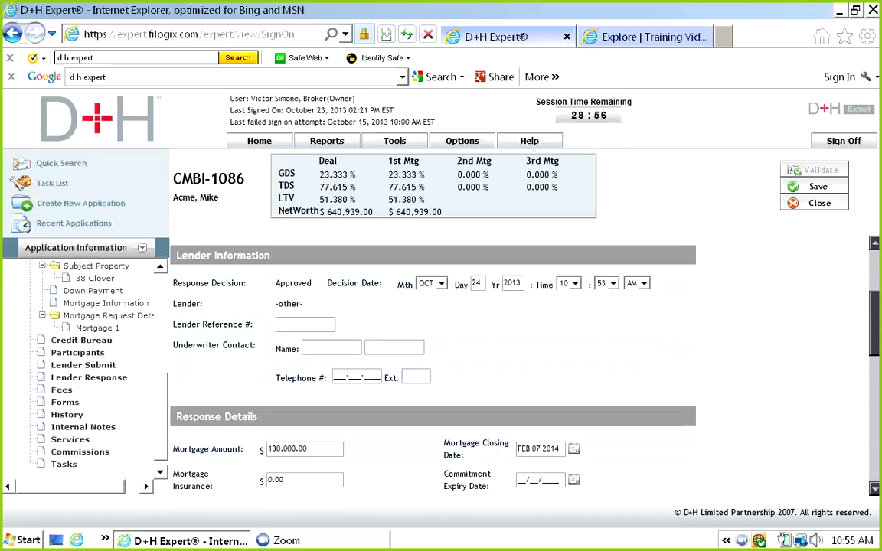
pyautogui.click(305, 325)
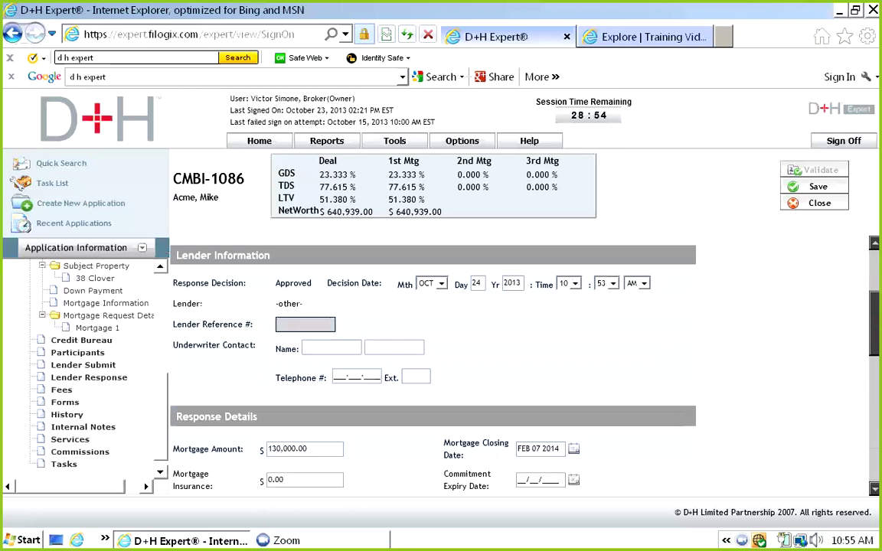
pyautogui.write('C0009875')
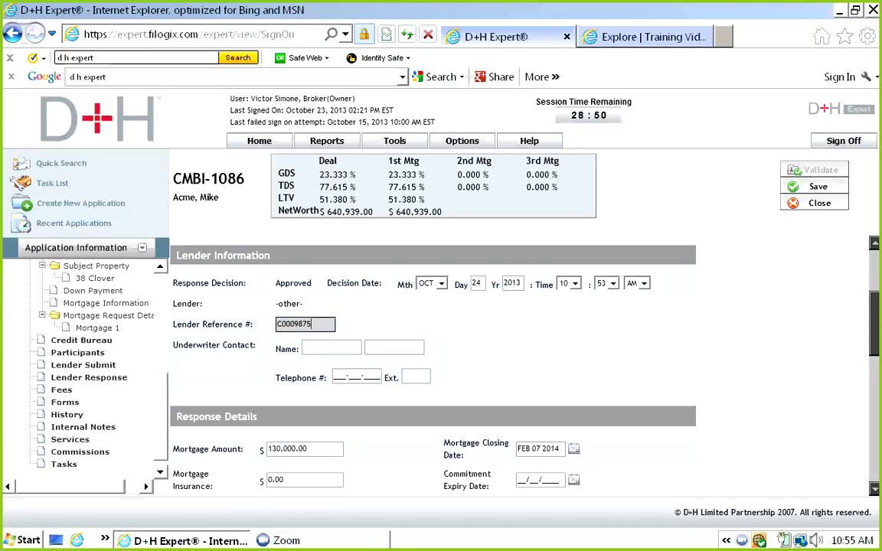
pyautogui.click(331, 348)
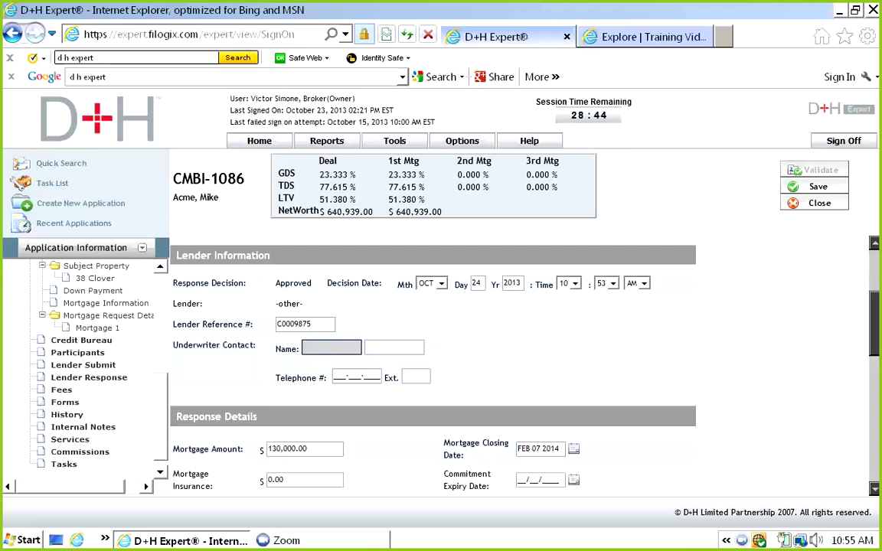
pyautogui.write('Victor')
pyautogui.press('Tab')
pyautogui.write('Simone')
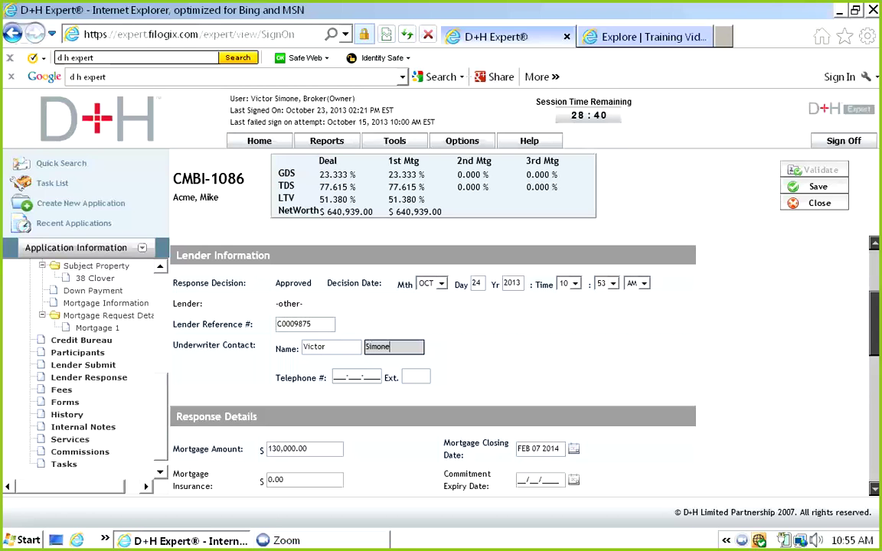
pyautogui.press('Tab')
pyautogui.write('999-')
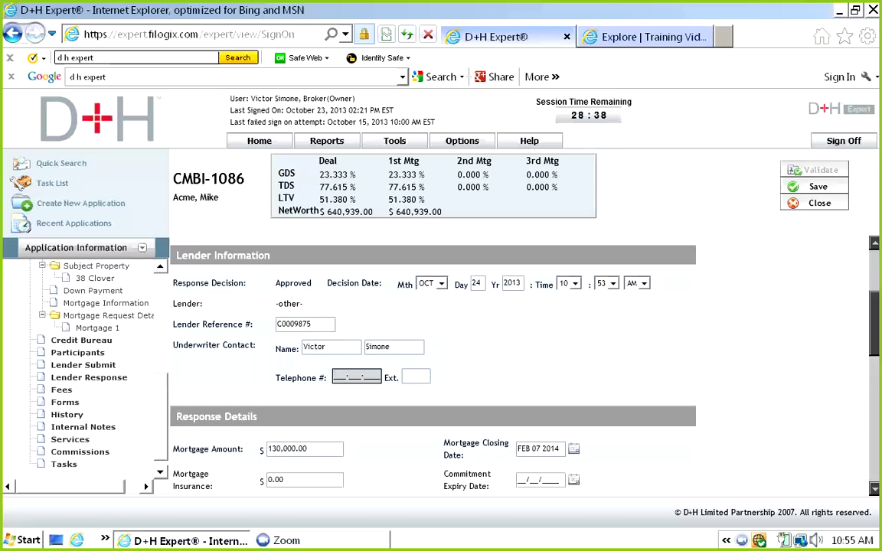
pyautogui.write('999-9999')
# Set the response's rate to 7.00% and its payment to $890.52.
pyautogui.scroll(-3, 432, 368)
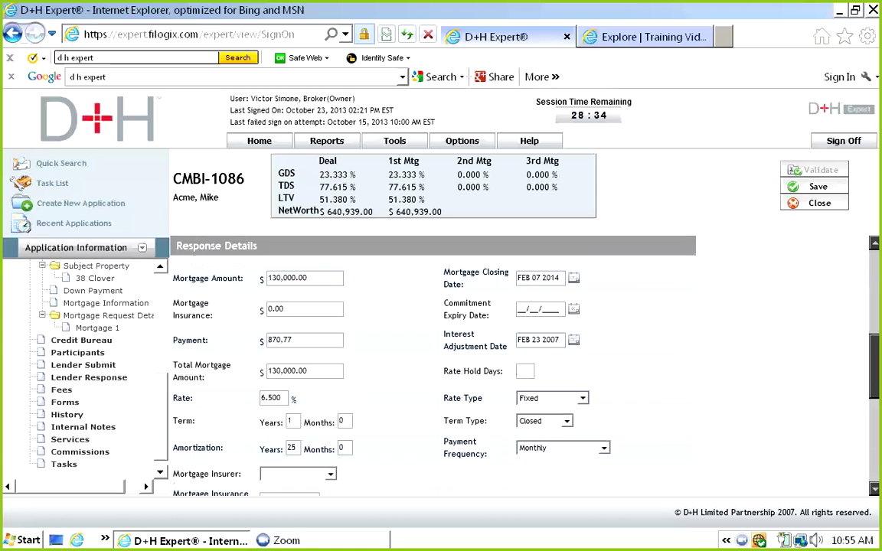
pyautogui.scroll(1, 432, 367)
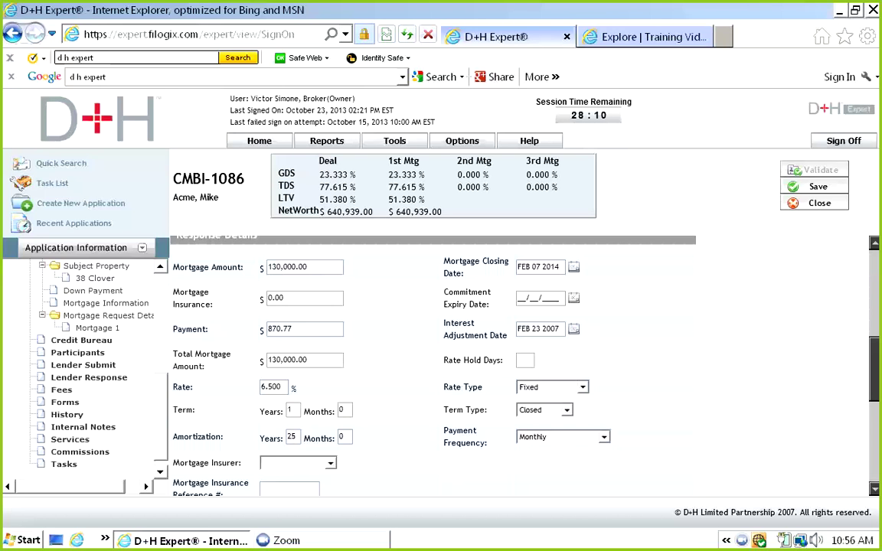
pyautogui.click(272, 387)
pyautogui.write('7.00')
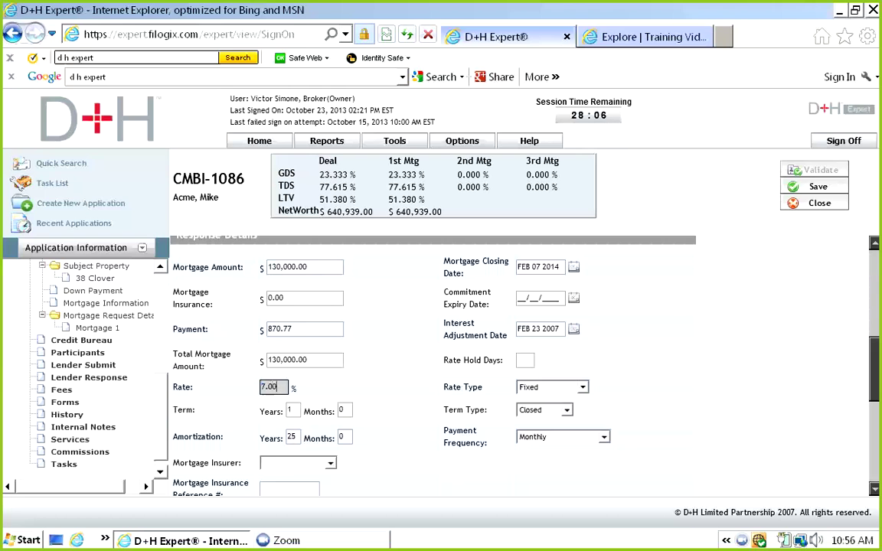
pyautogui.click(305, 328)
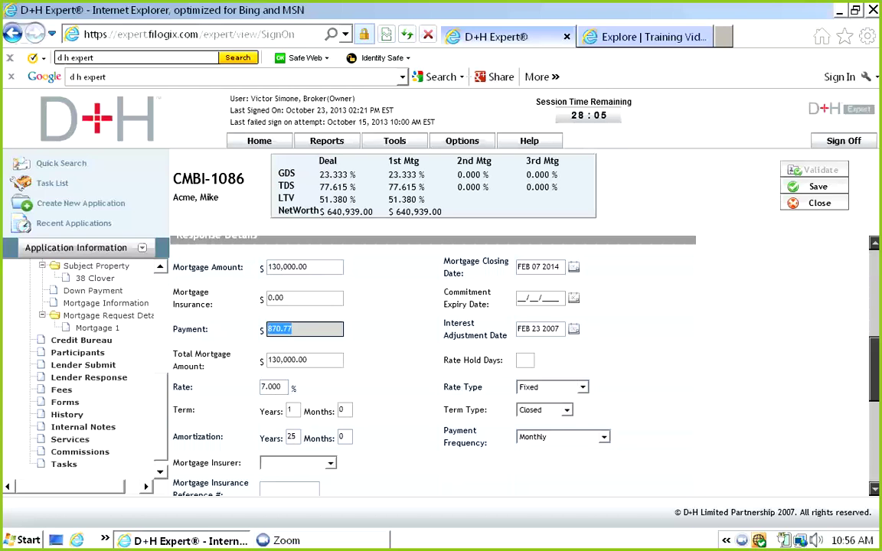
pyautogui.write('890.52')
# Check the response's term, amortization and mortgage closing date, and save the manual response.
pyautogui.scroll(-2, 521, 363)
pyautogui.scroll(-2, 520, 363)
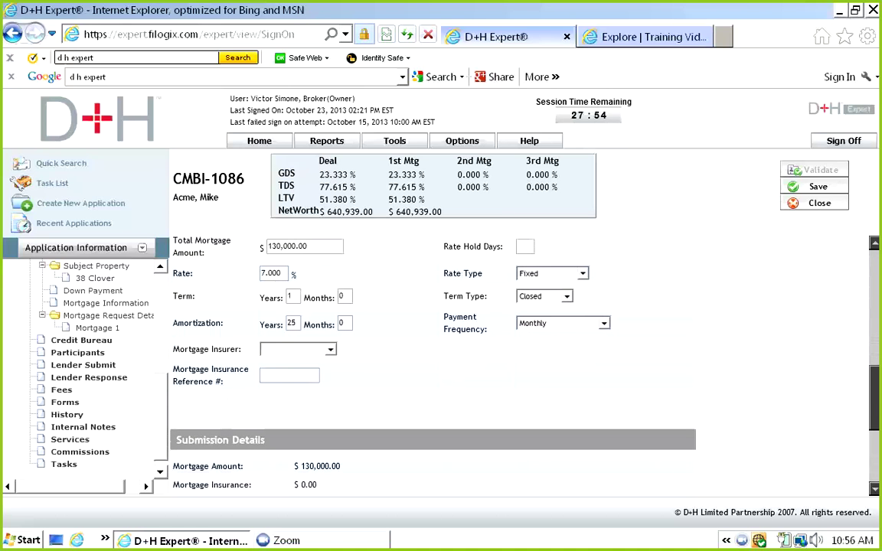
pyautogui.click(291, 297)
pyautogui.press('Tab')
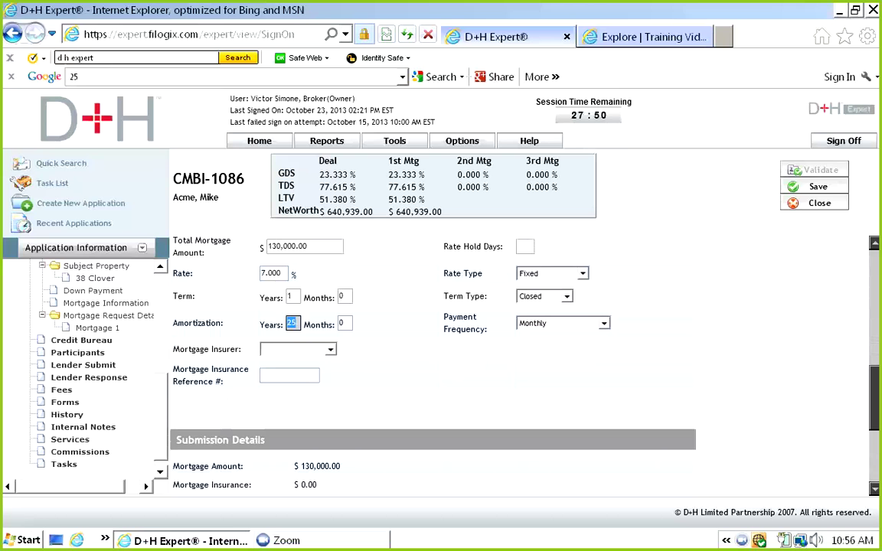
pyautogui.scroll(2, 433, 360)
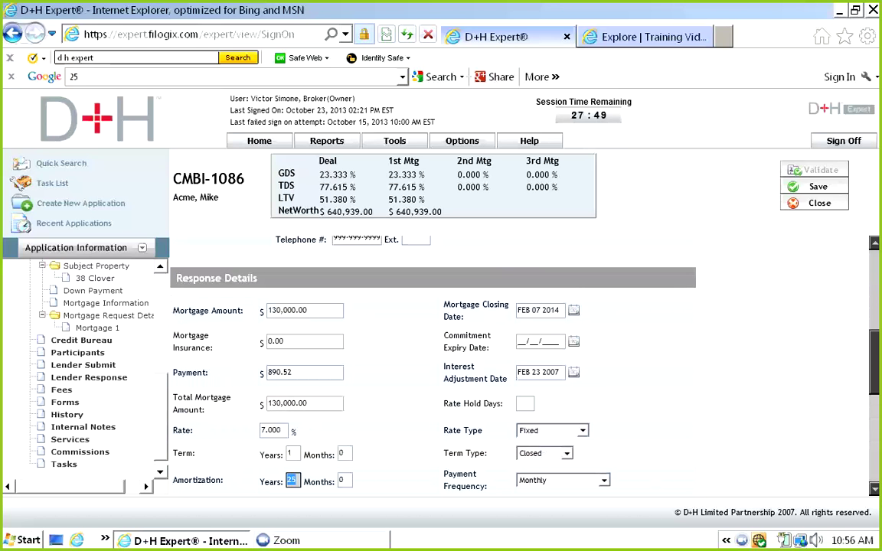
pyautogui.click(540, 311)
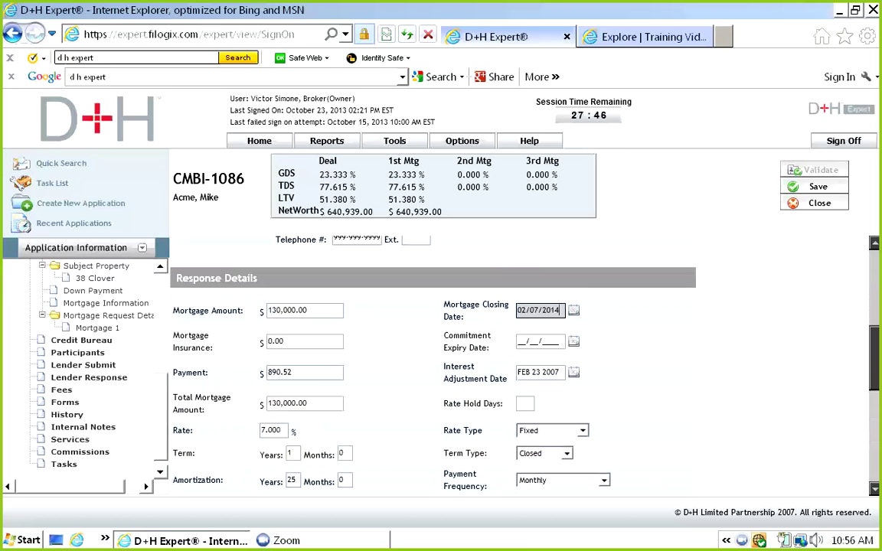
pyautogui.scroll(-5, 433, 360)
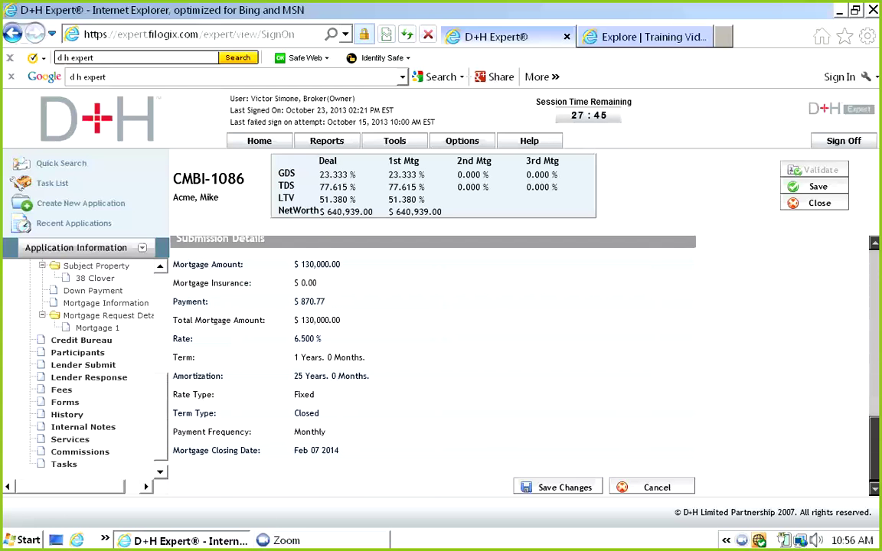
pyautogui.click(557, 487)
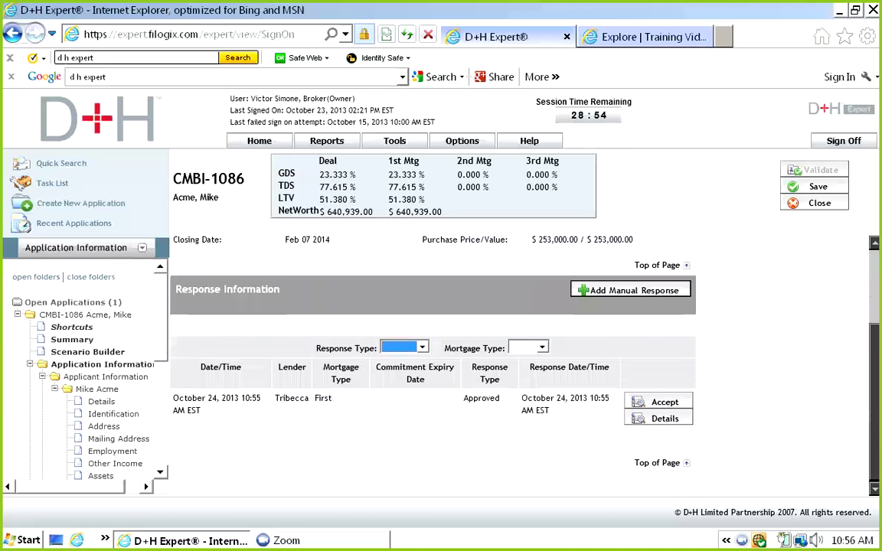
# Accept the approved first-mortgage commitment, review its response summary and return to the Lender Response page.
pyautogui.click(663, 402)
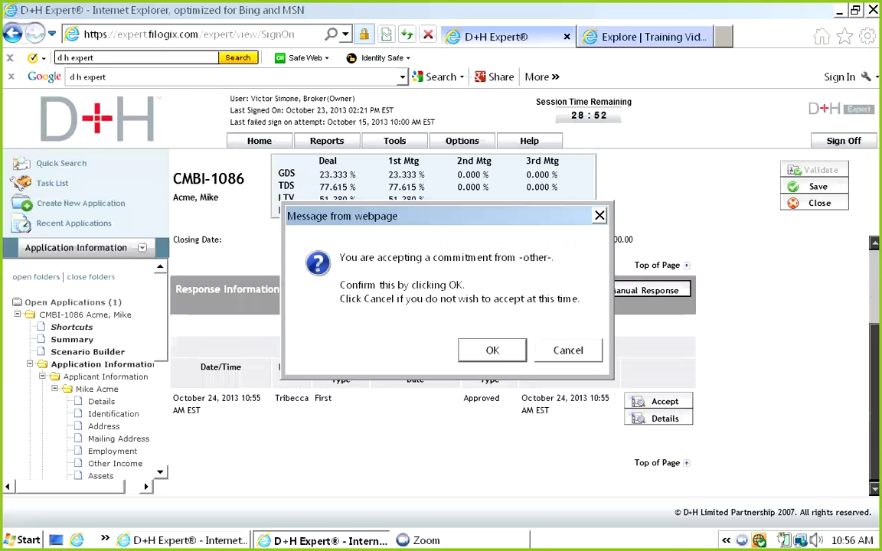
pyautogui.press('Return')
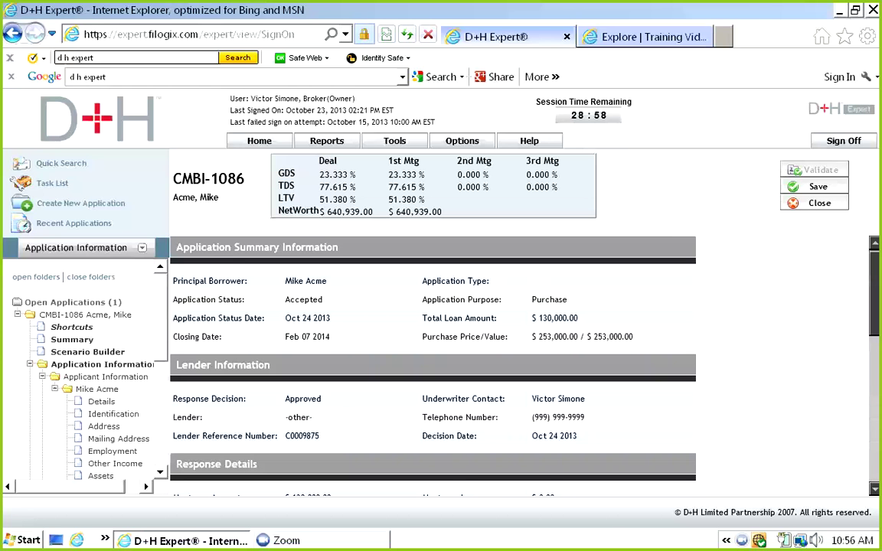
pyautogui.scroll(-3, 433, 368)
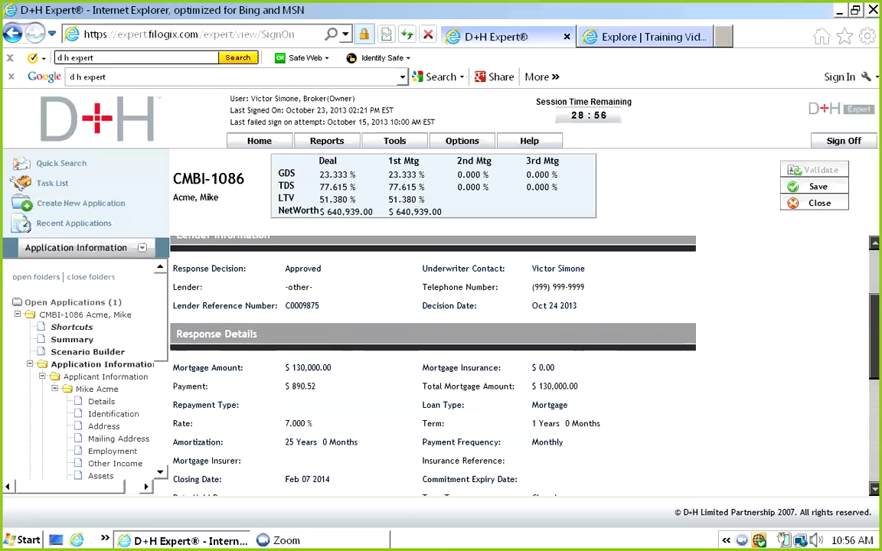
pyautogui.scroll(-4, 432, 360)
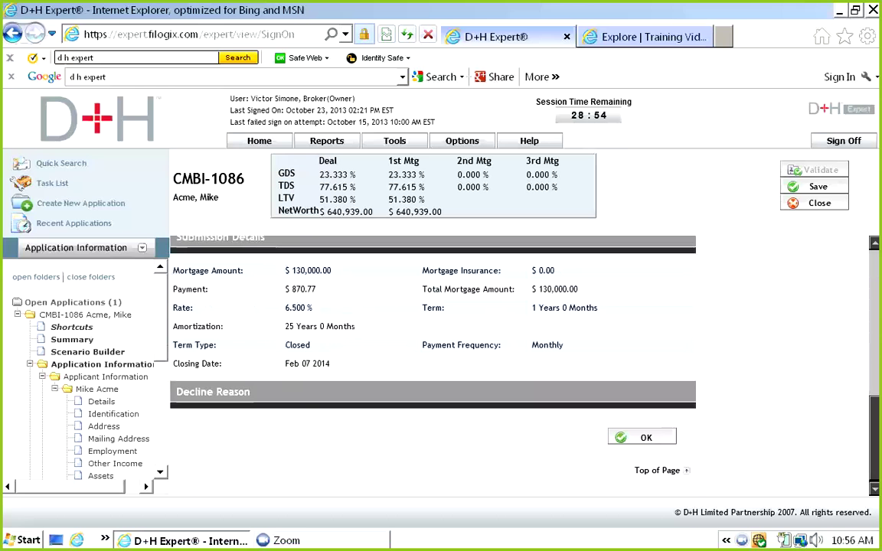
pyautogui.click(641, 437)
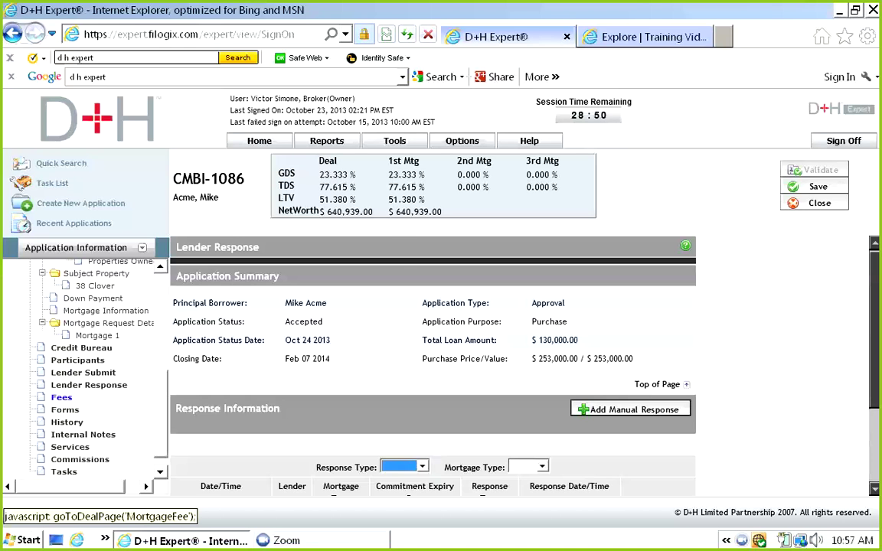
# View the application's Fees page and its Forms page.
pyautogui.click(62, 397)
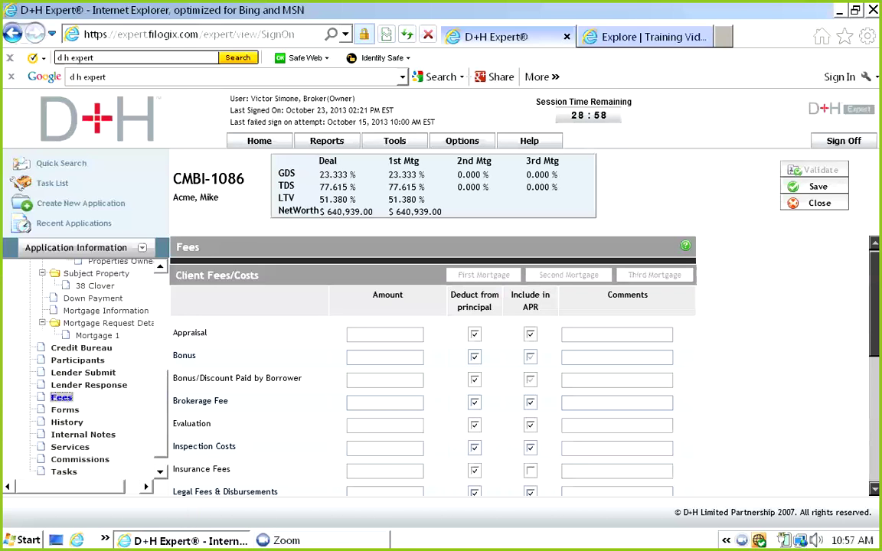
pyautogui.press('Tab')
pyautogui.press('Return')
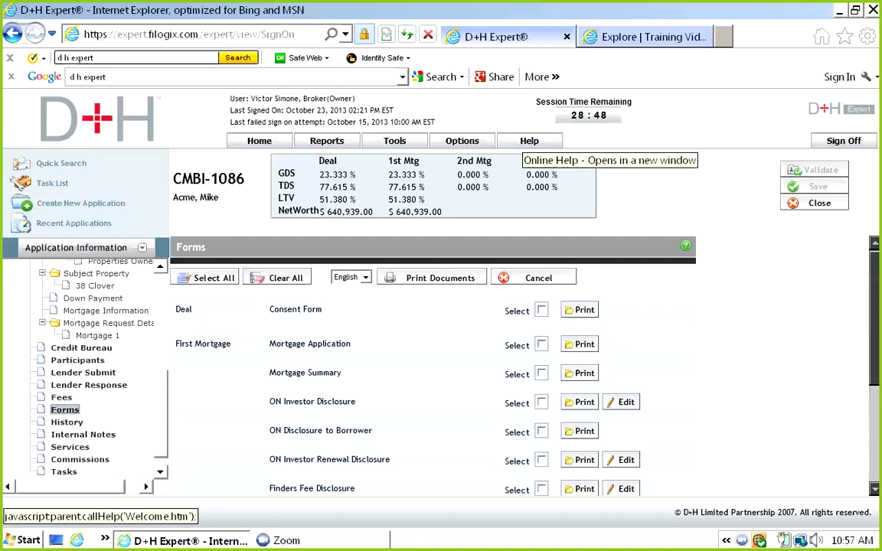
# Un-accept the approved commitment on the Lender Response page and accept it again, confirming both changes.
pyautogui.click(89, 386)
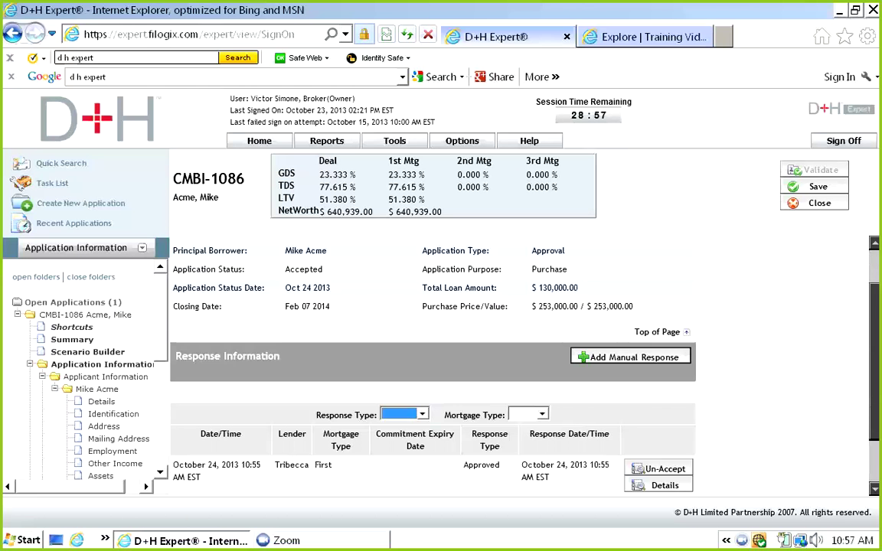
pyautogui.scroll(-2, 433, 344)
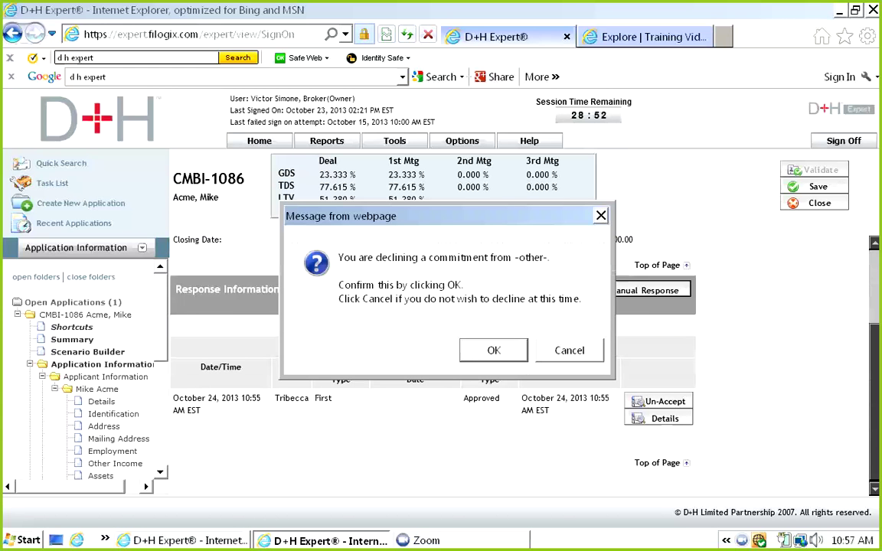
pyautogui.click(494, 350)
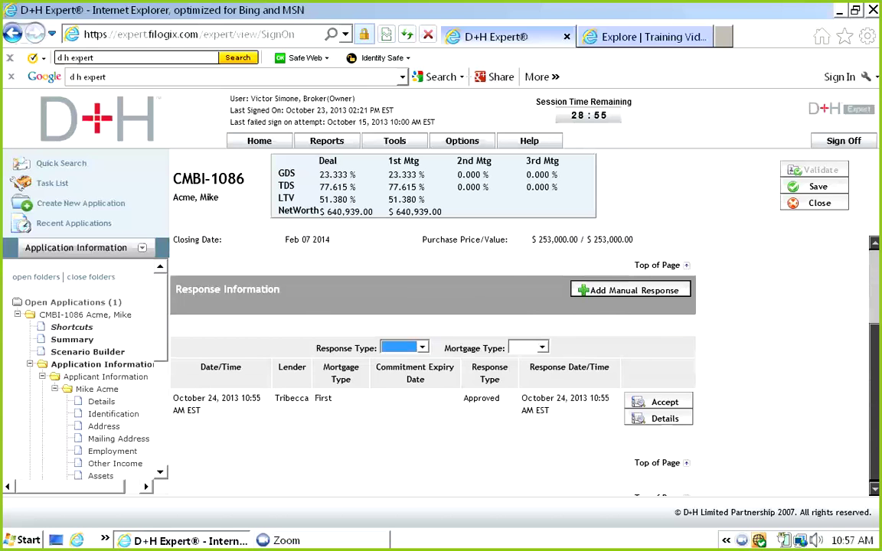
pyautogui.click(664, 402)
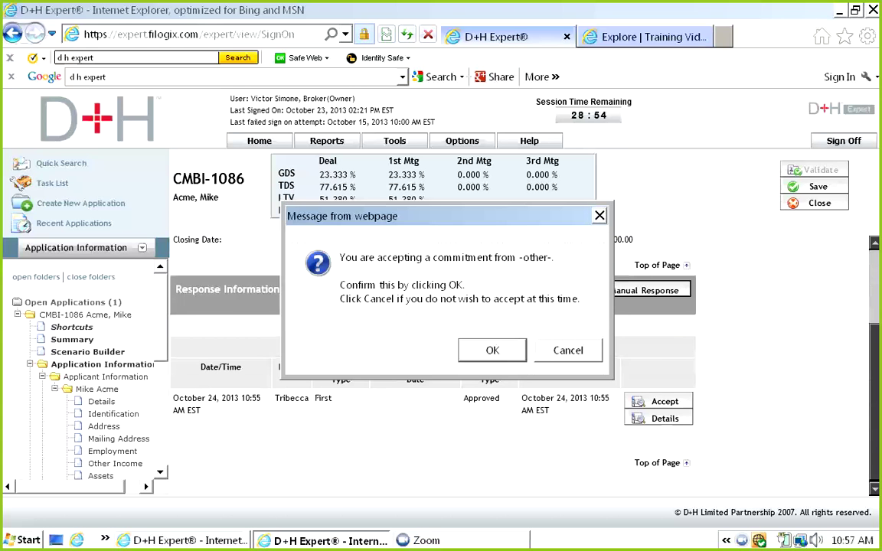
pyautogui.press('Return')
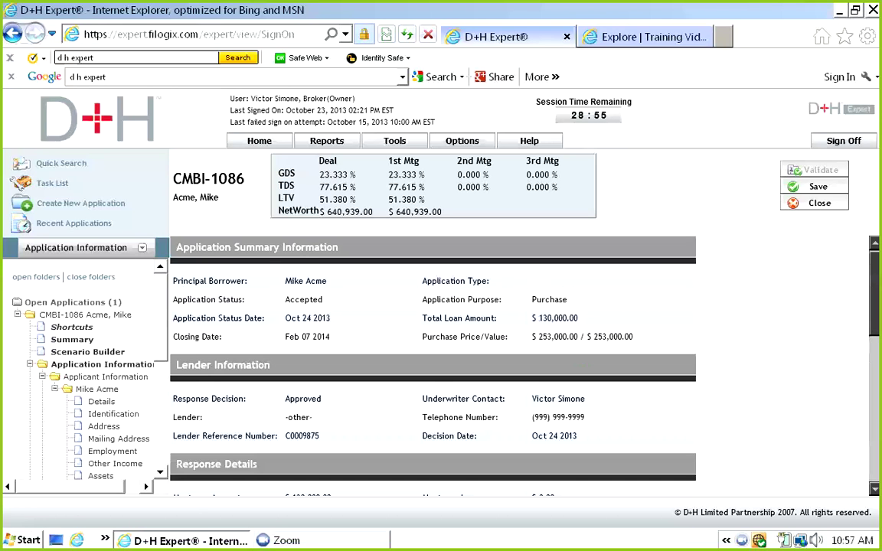
# Open the online help and search it for "lender submit".
pyautogui.click(529, 141)
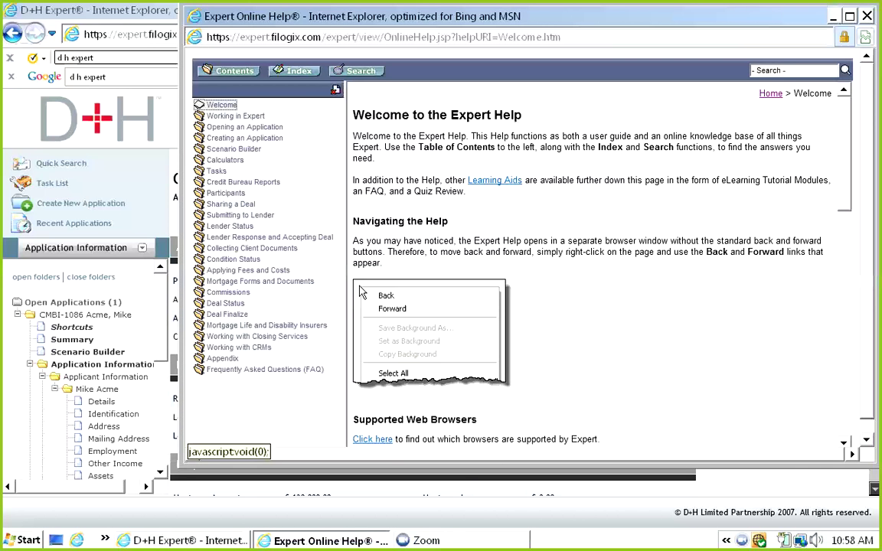
pyautogui.write('lender submit')
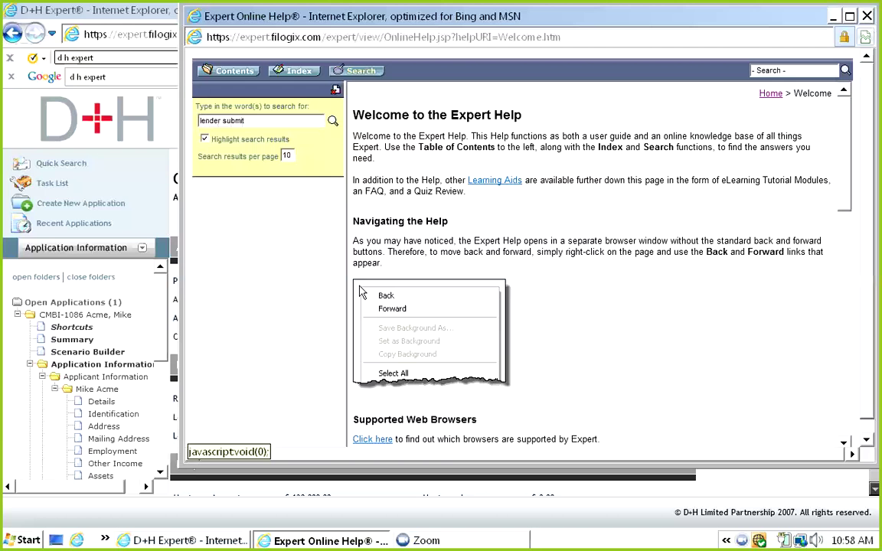
pyautogui.press('Return')
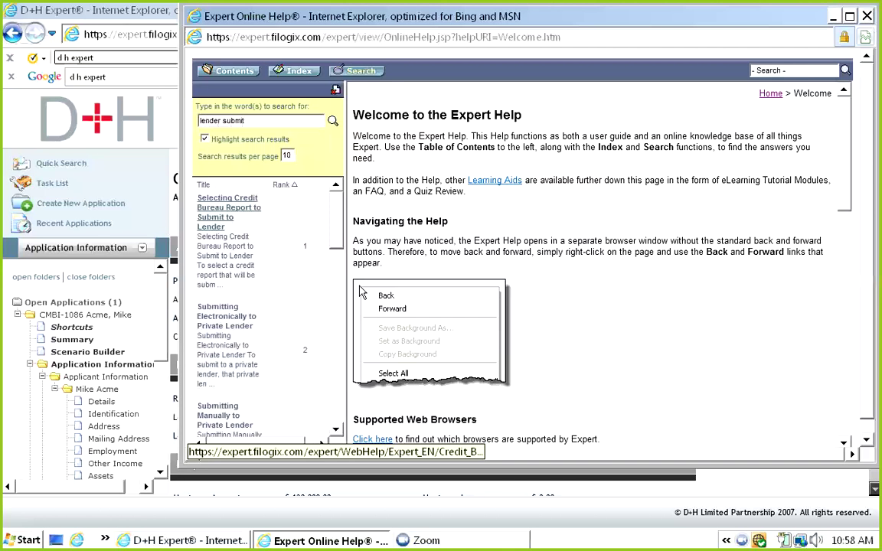
# View the help topics on submitting electronically and submitting manually to a private lender.
pyautogui.scroll(-3, 244, 306)
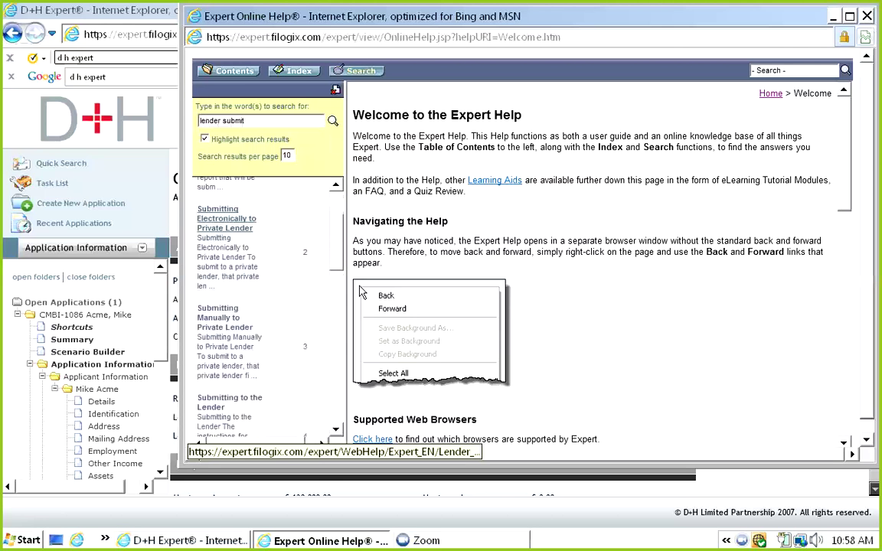
pyautogui.click(222, 218)
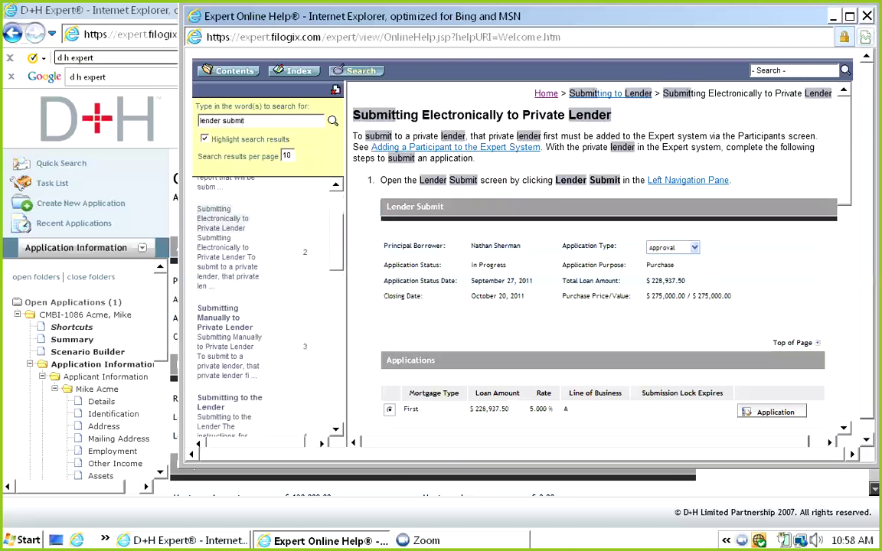
pyautogui.scroll(-5, 597, 261)
pyautogui.scroll(-2, 609, 260)
pyautogui.click(225, 318)
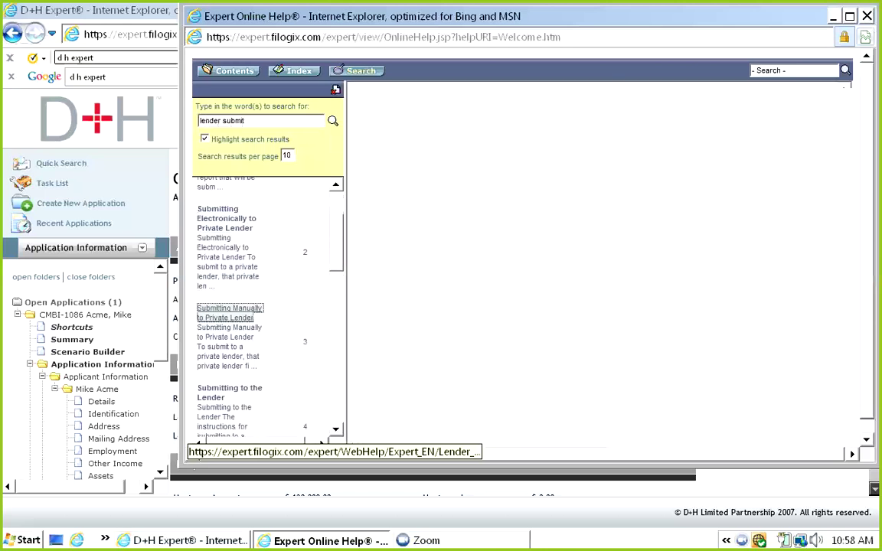
# Search the help for "lender response" and view the topics on accepting an electronic response and adding a manual response.
pyautogui.tripleClick(220, 120)
pyautogui.write('lender ')
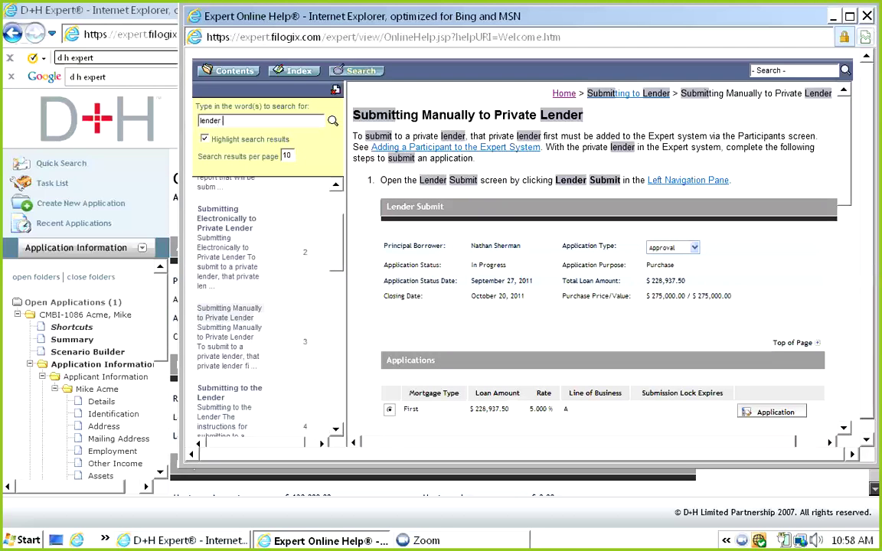
pyautogui.write('response')
pyautogui.press('Return')
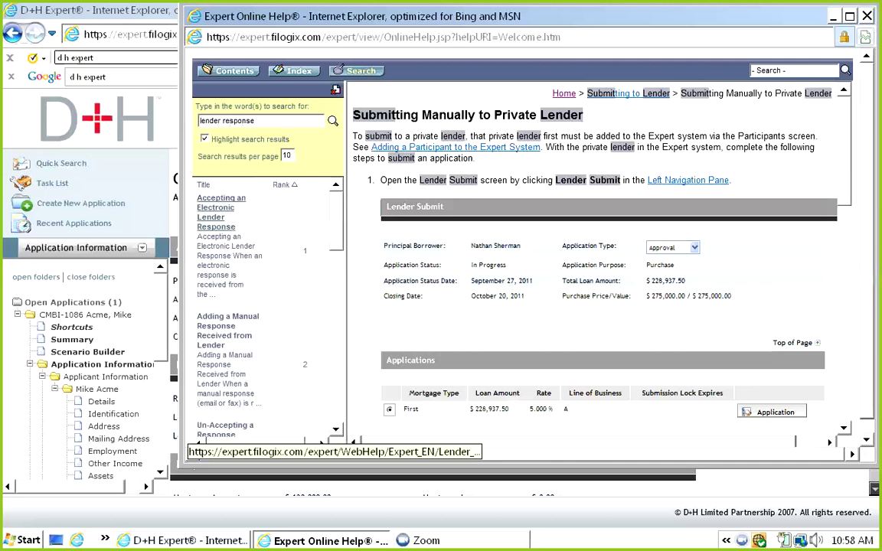
pyautogui.click(221, 211)
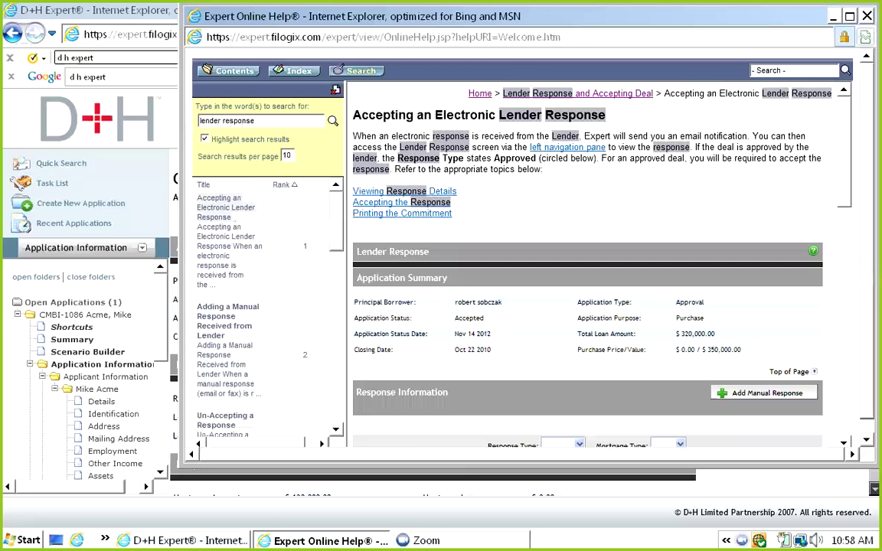
pyautogui.click(223, 316)
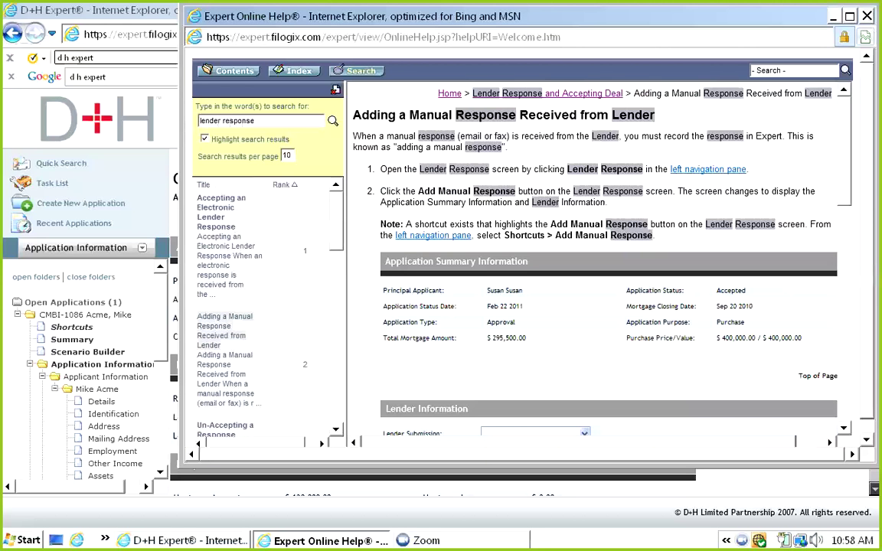
# View the help topic on un-accepting a response, look over the remaining search results and close the help window.
pyautogui.scroll(-3, 261, 306)
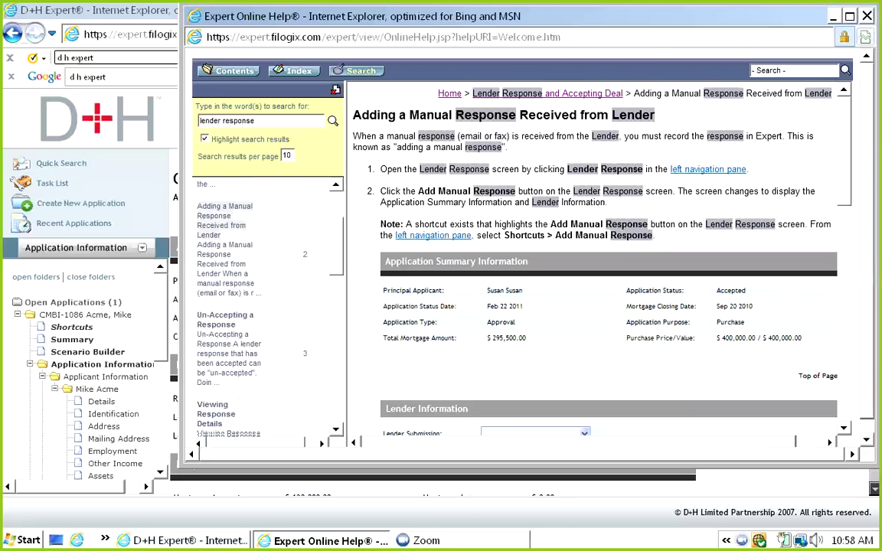
pyautogui.click(223, 320)
pyautogui.scroll(-3, 261, 307)
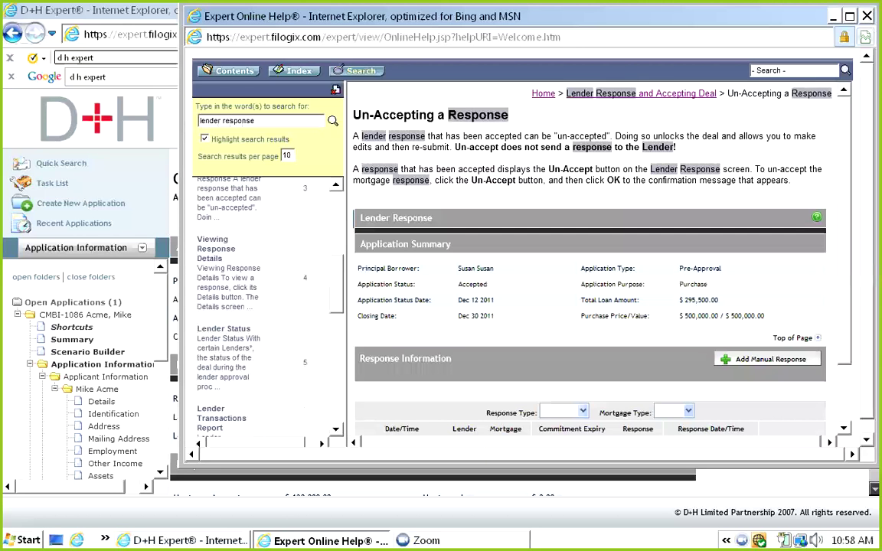
pyautogui.hotkey('alt', 'F4')
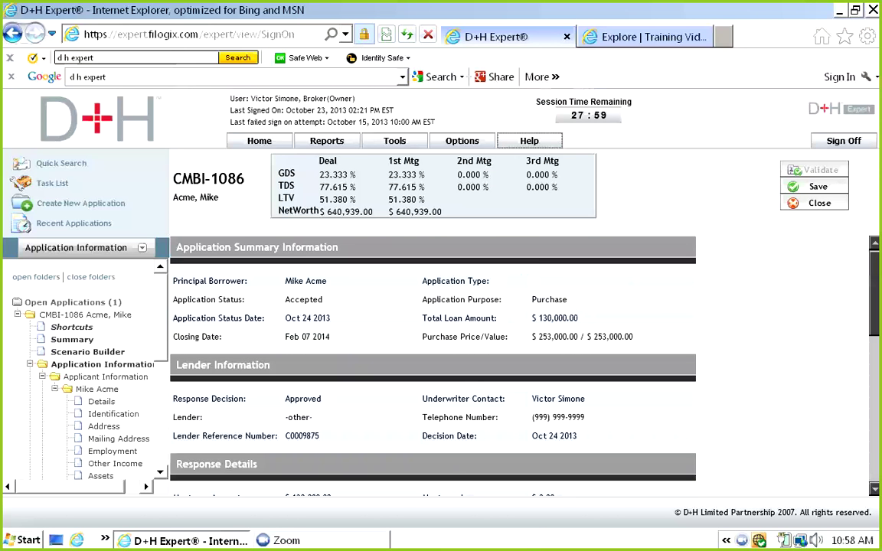